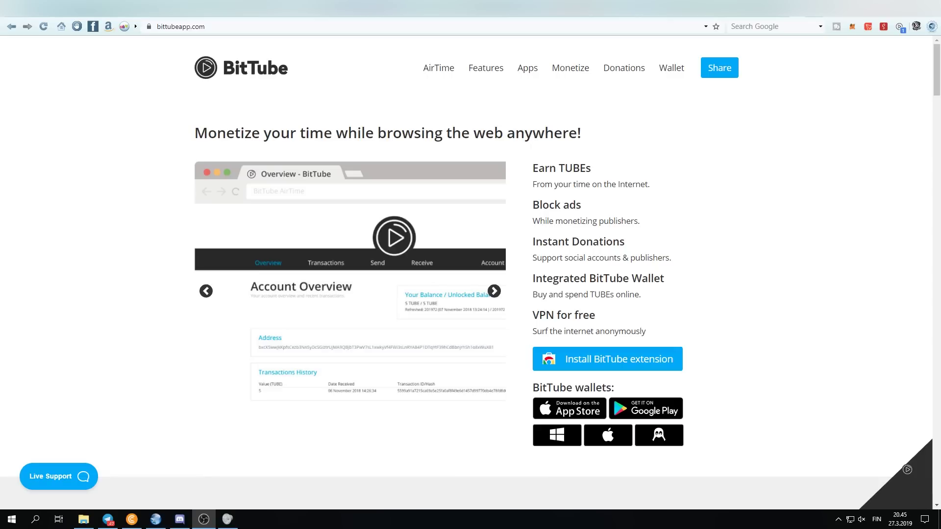
- Close the AirTime info dialog and open the BitTube extension panel showing ₮308.74 earnings
scroll(467, 274, "down", 4)
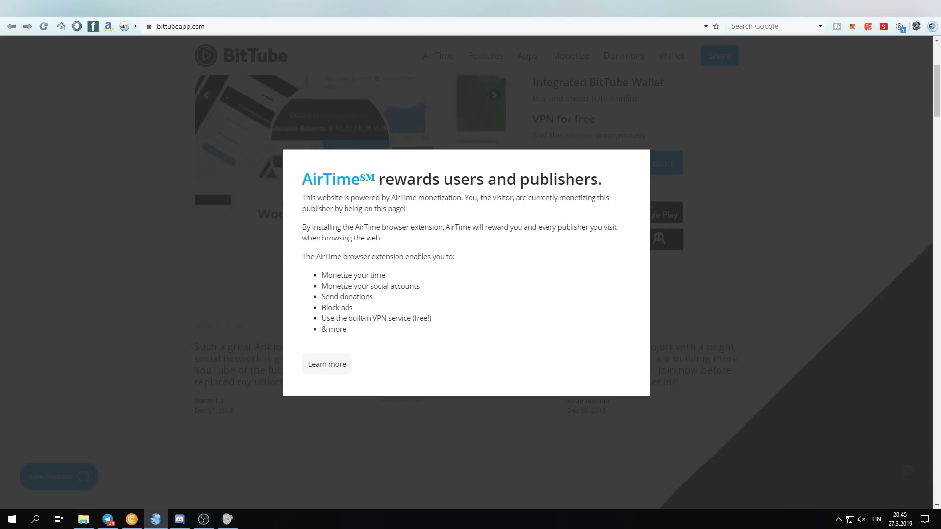
key("Escape")
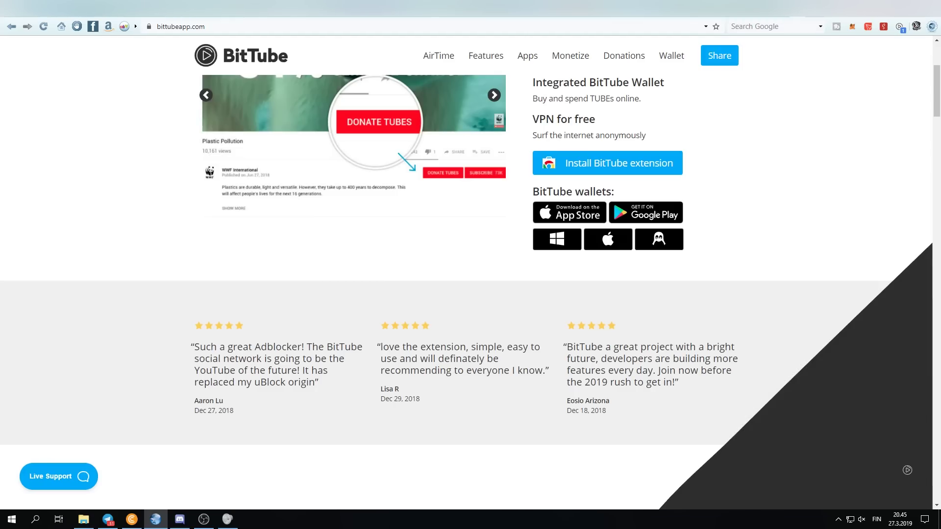
left_click(900, 27)
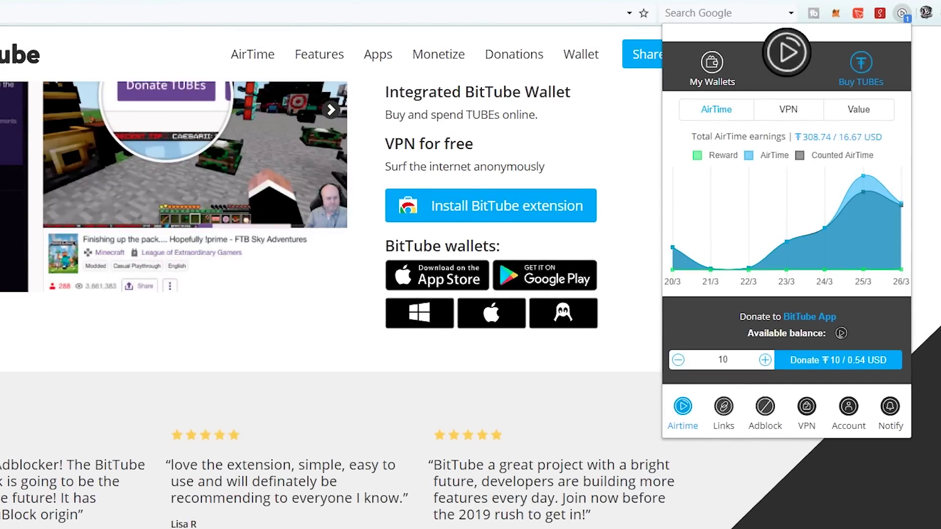
- Look through the Adblock and AirTime tabs, then enter 'SugiKingdom' as the unique platform name in Links
left_click(765, 407)
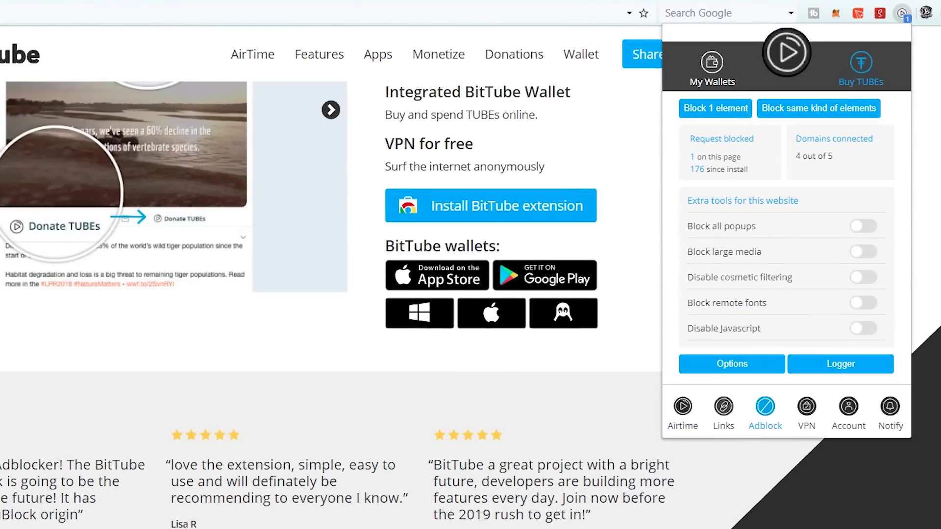
left_click(683, 407)
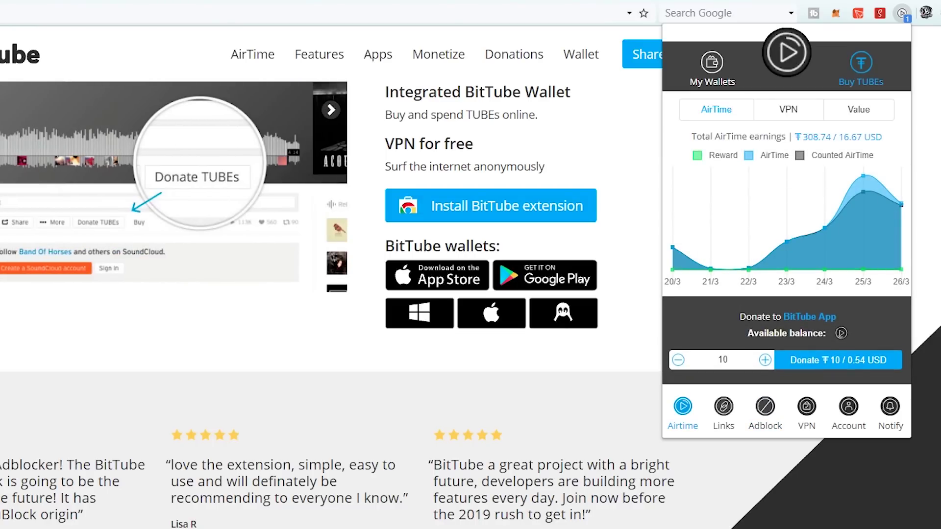
left_click(724, 407)
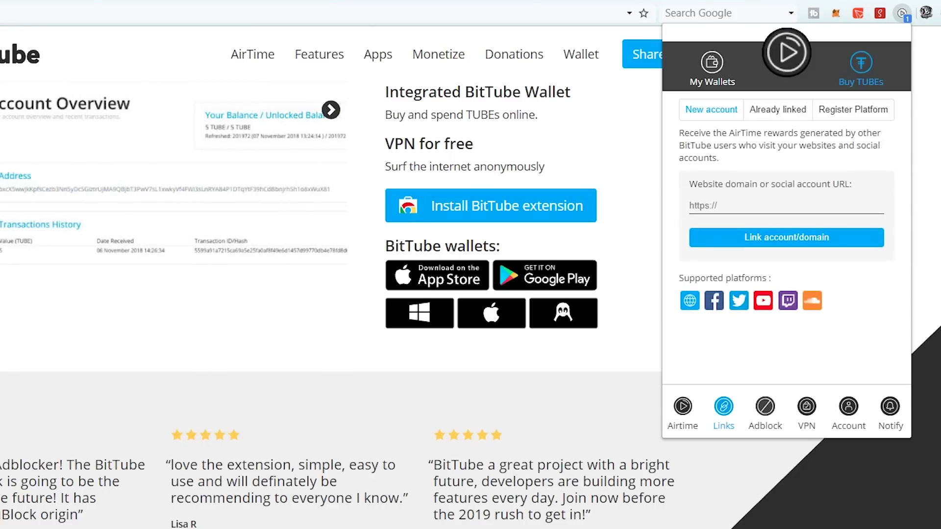
left_click(853, 110)
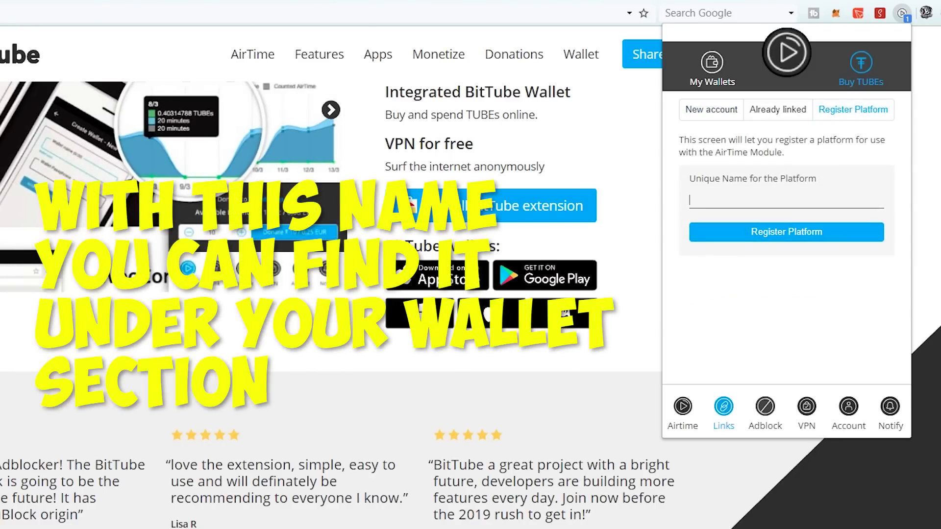
type("SugiKingd")
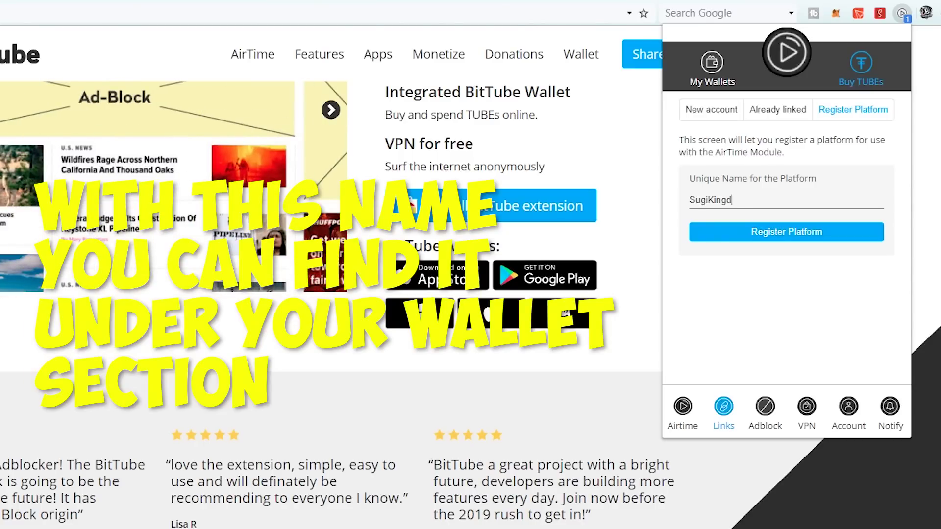
type("om")
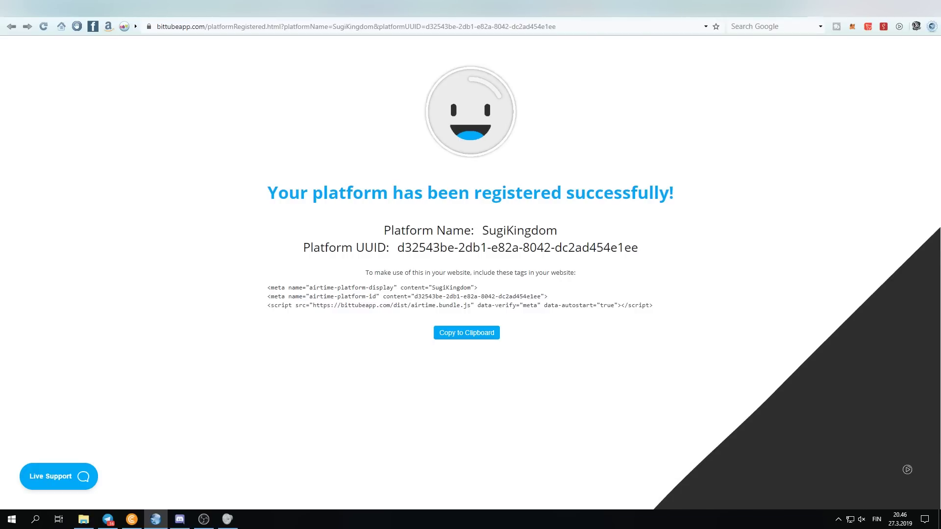
- Select the three meta and script embed tag lines issued for the SugiKingdom platform
double_click(530, 305)
left_click_drag(653, 305, 267, 287)
key("ctrl+c")
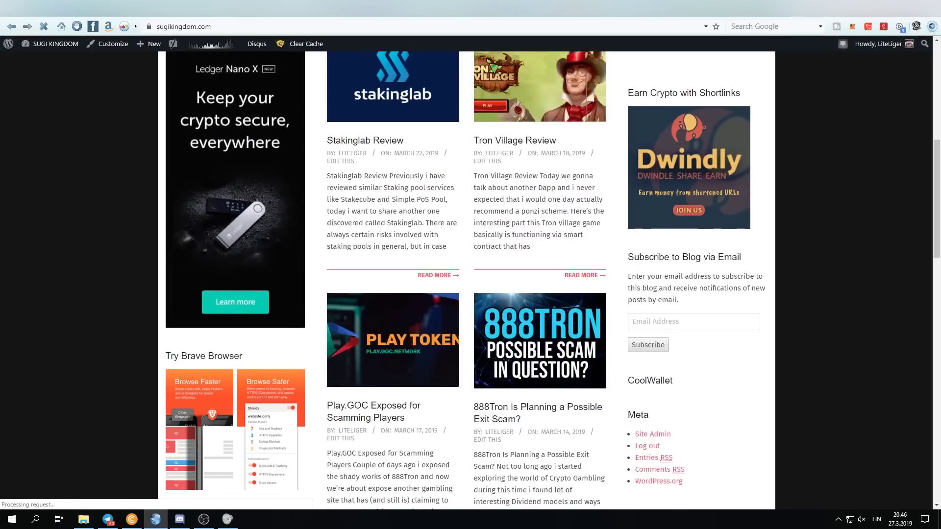
- Go back to the WordPress Widgets screen and expand the Footer A Column area
scroll(471, 279, "down", 15)
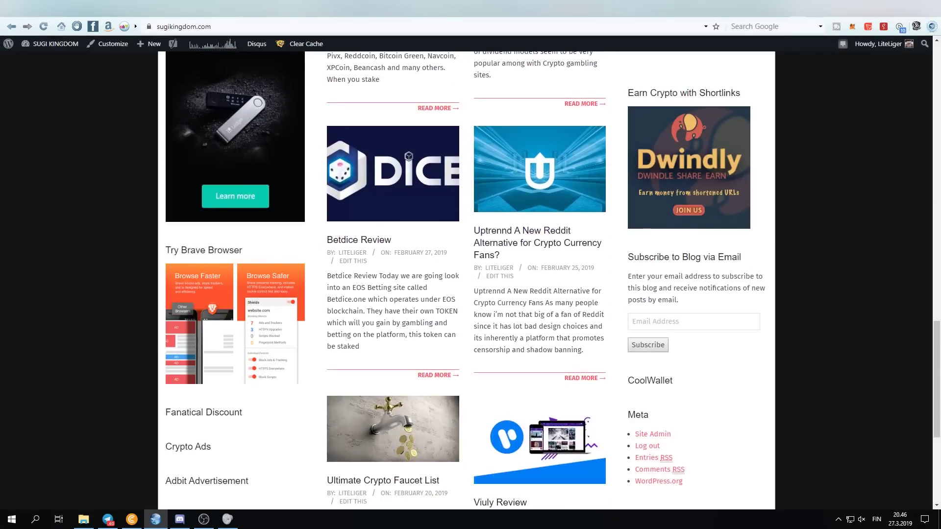
scroll(471, 279, "down", 5)
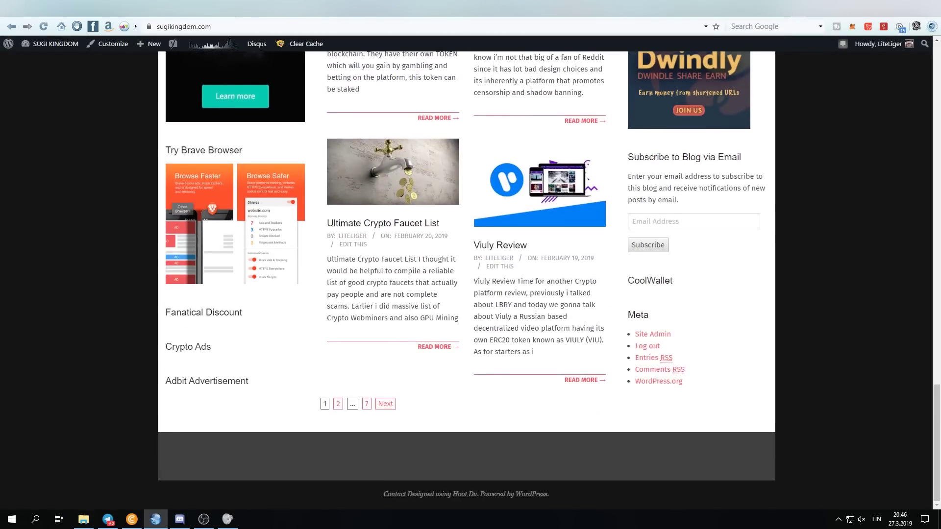
scroll(471, 280, "up", 20)
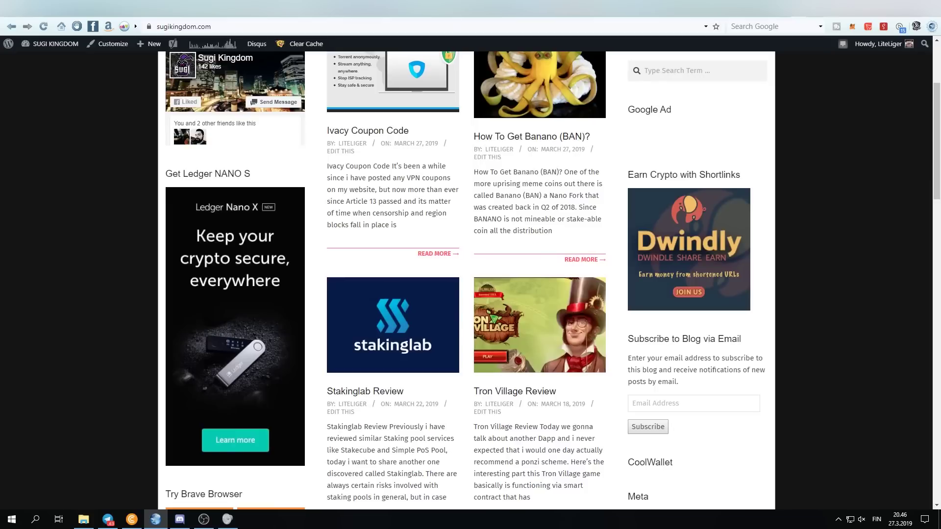
key("alt+Left")
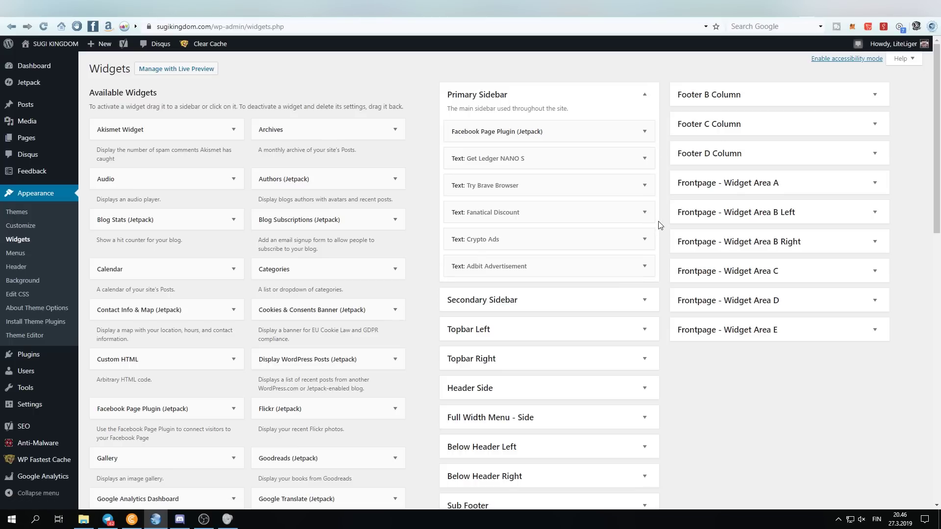
scroll(631, 261, "down", 7)
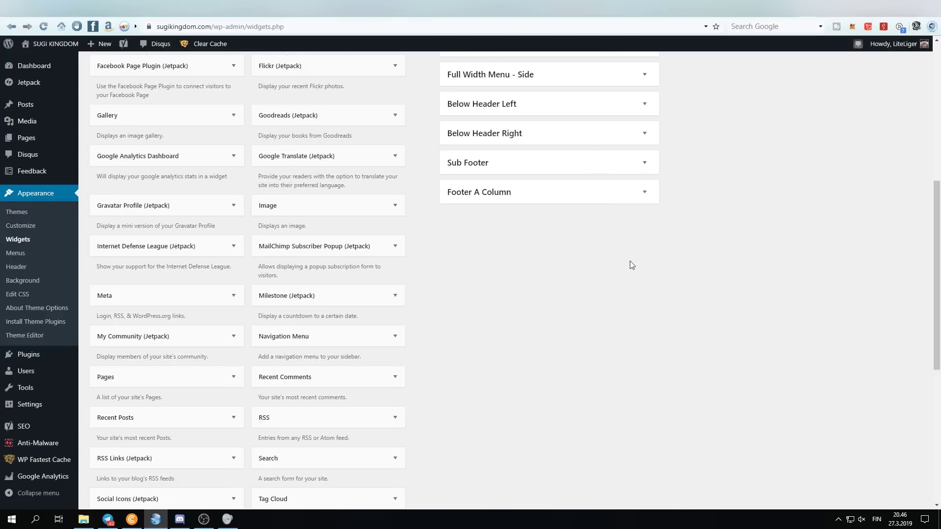
left_click(507, 196)
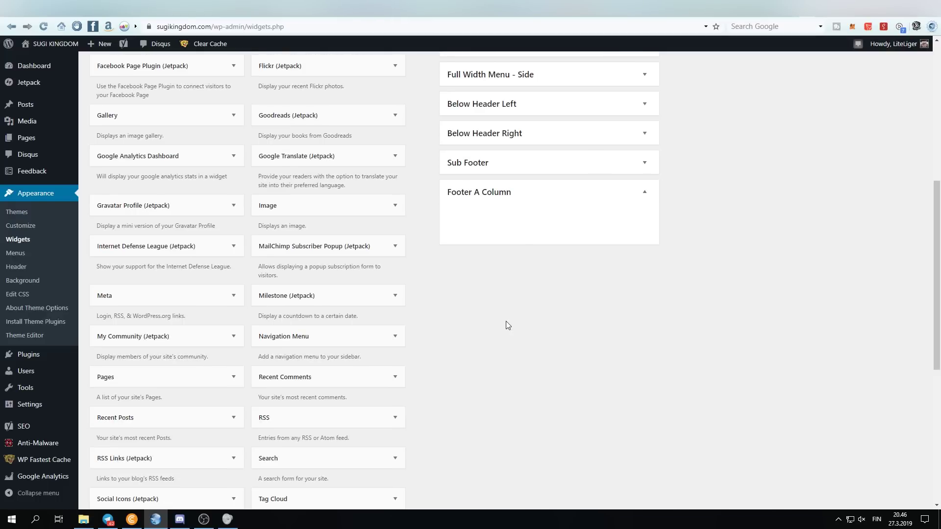
- Add a Text widget to Footer A Column, paste the AirTime code as raw text, and save
scroll(324, 356, "down", 3)
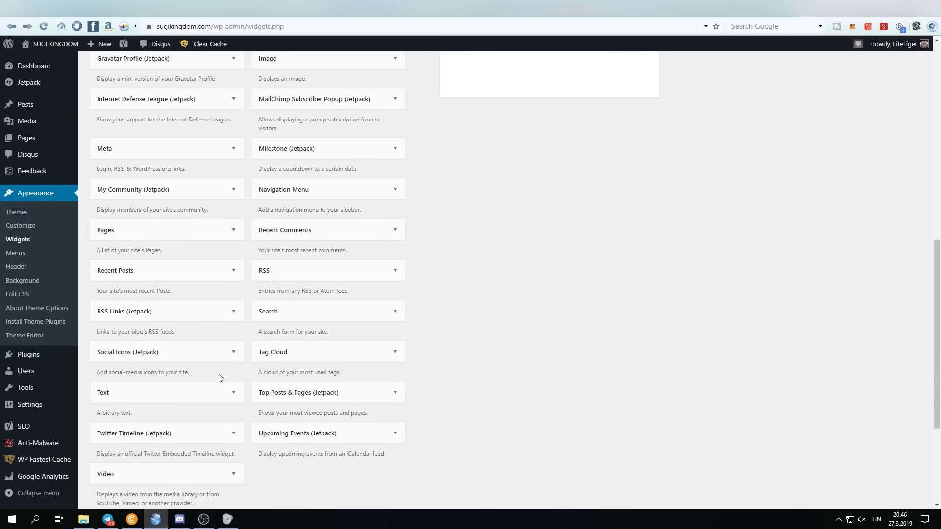
left_click_drag(212, 396, 554, 219)
scroll(535, 286, "up", 3)
left_click(637, 273)
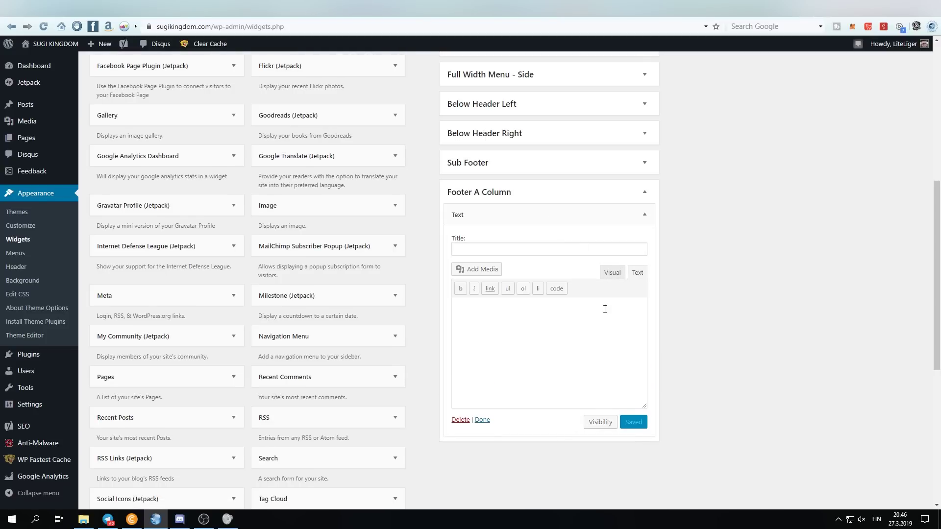
key("ctrl+v")
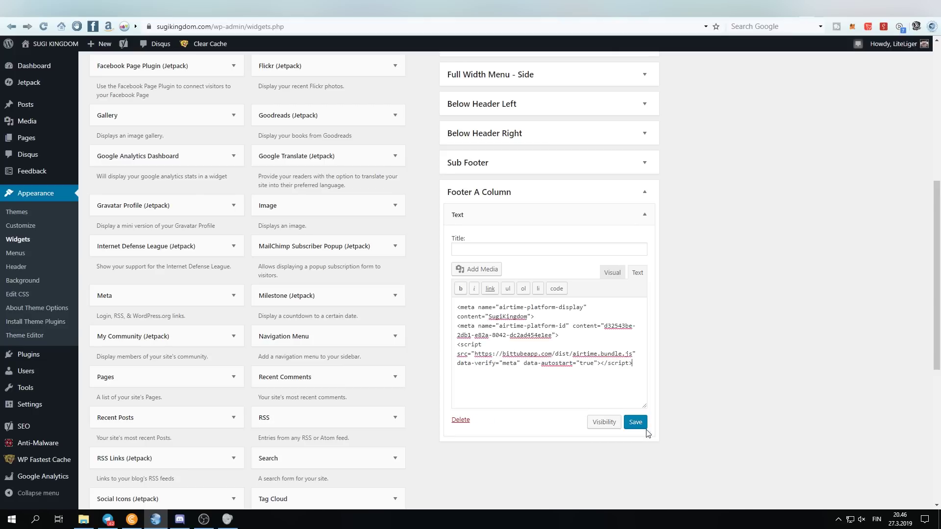
left_click(637, 424)
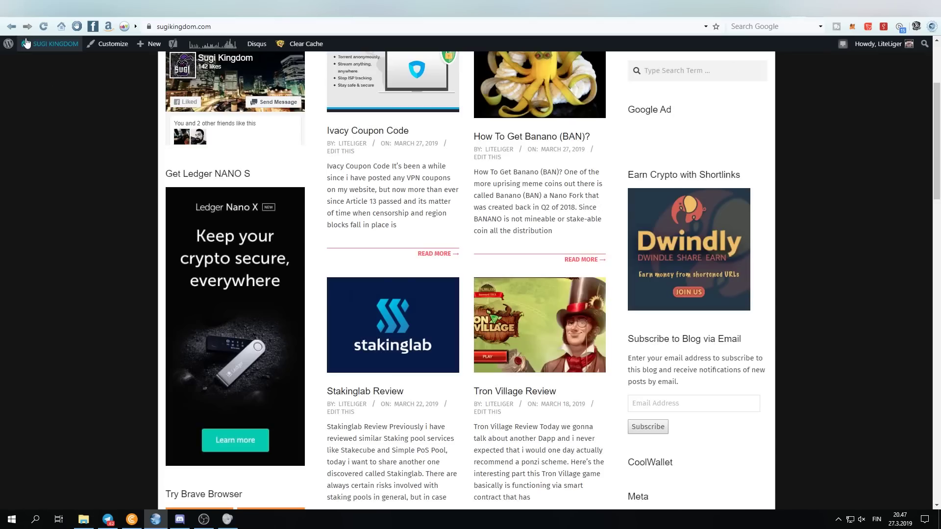
- View the live blog and open the AirTime popup from the Powered by BitTube badge
left_click(26, 43)
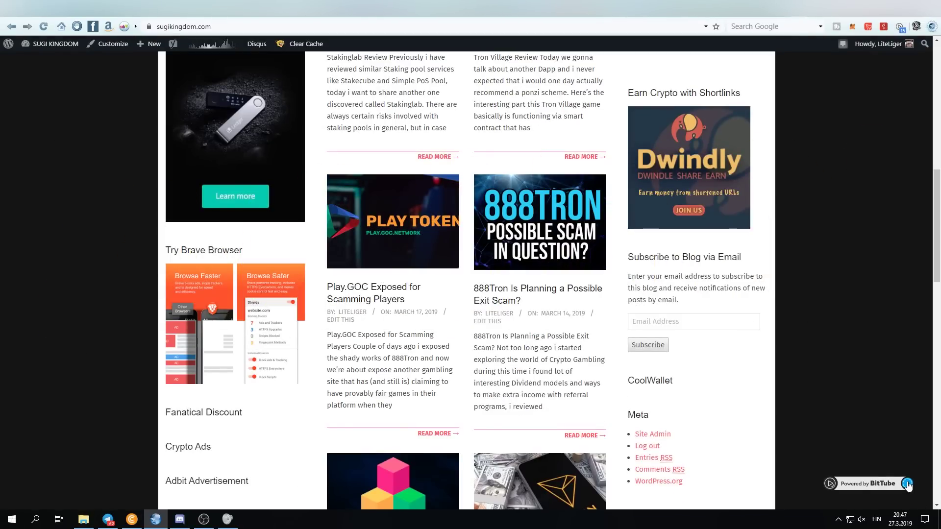
left_click(907, 484)
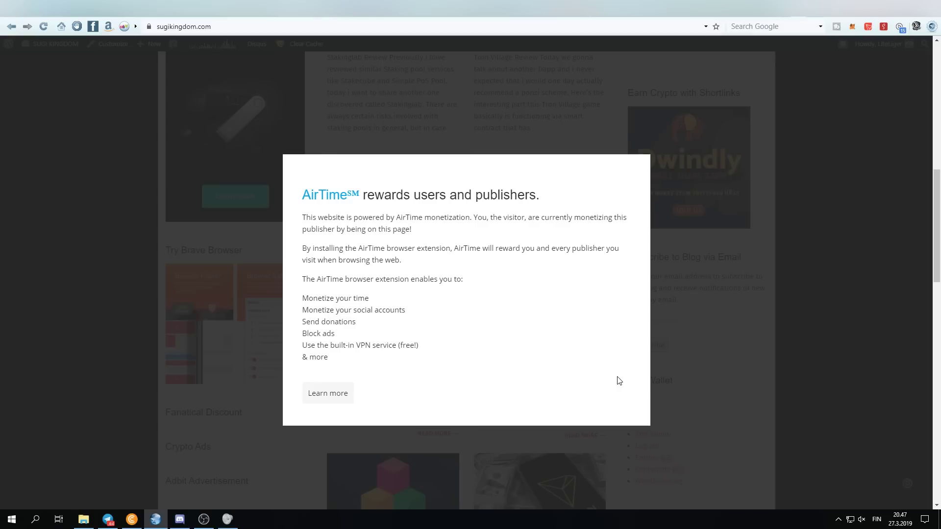
- Load the BitTube weekly update article on Medium, scroll through it and enlarge the histogram image
left_click(435, 26)
type("https://medium.com/@Bit.Tube/weekly-update-26th-of-november-d54e4f14f4c7")
key("Return")
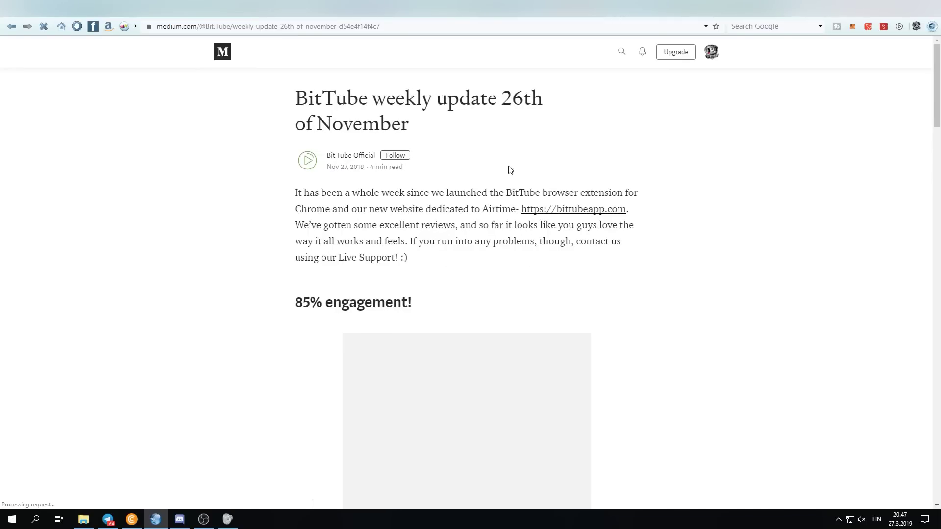
scroll(519, 189, "down", 5)
scroll(520, 189, "down", 18)
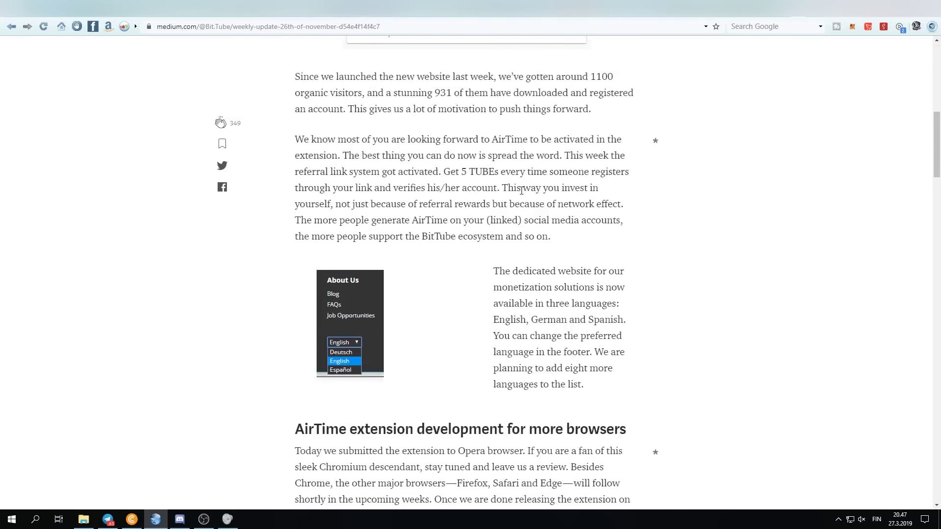
scroll(525, 204, "up", 4)
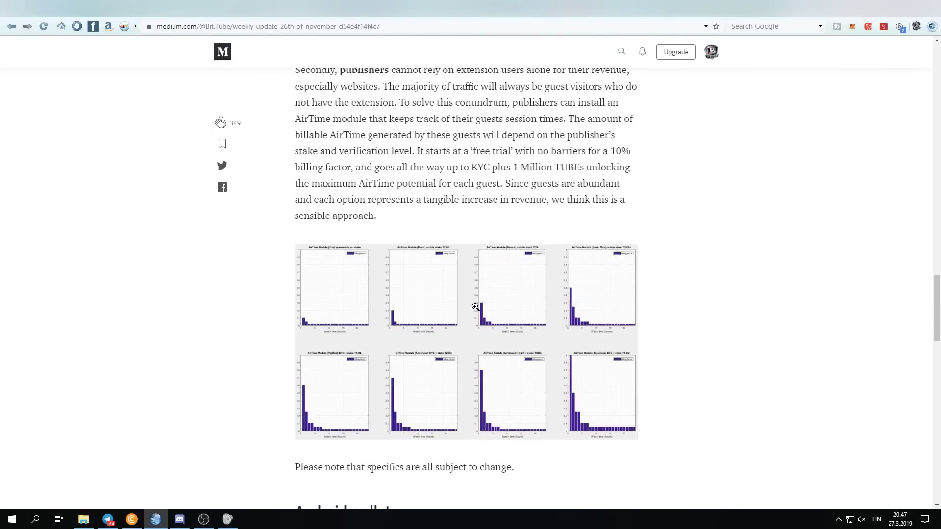
left_click(475, 307)
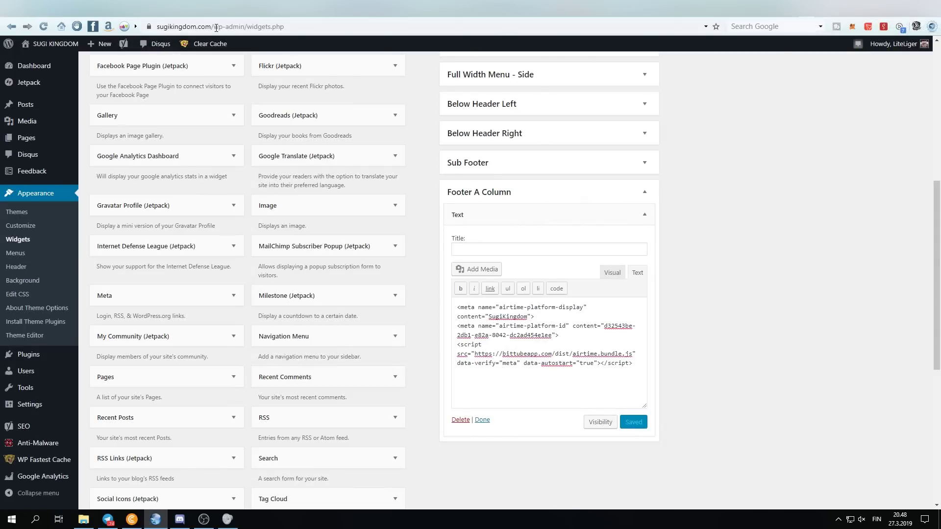
- Return to the sugikingdom.com home page and open the AirTime rewards popup from the badge
left_click_drag(216, 28, 319, 27)
key("BackSpace")
key("Return")
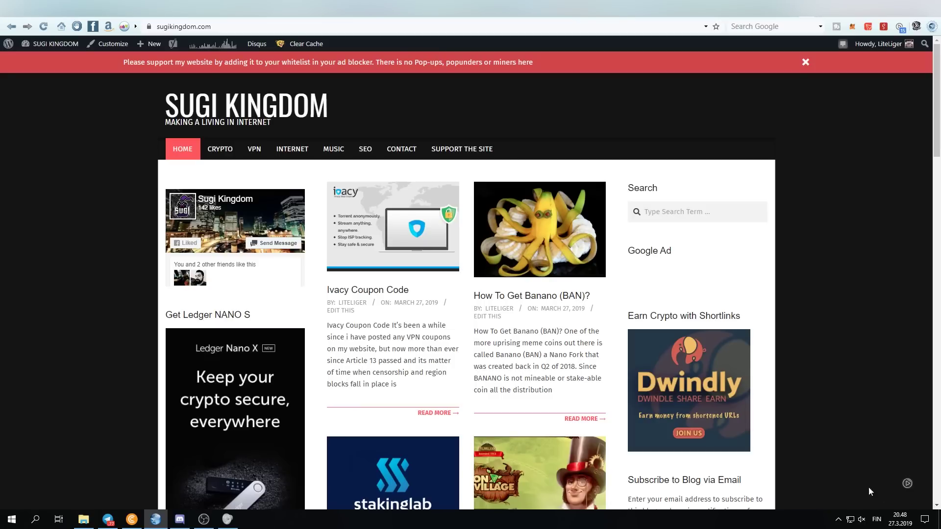
mouse_move(907, 488)
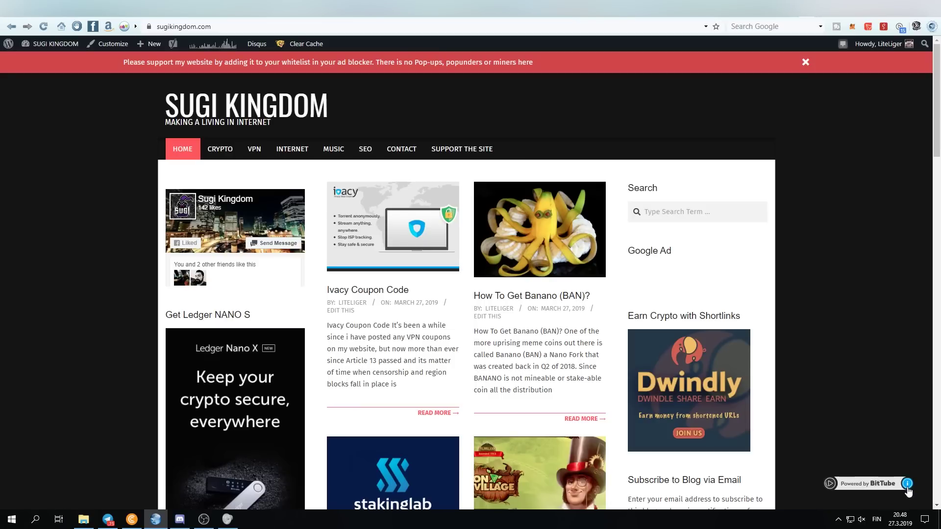
left_click(907, 487)
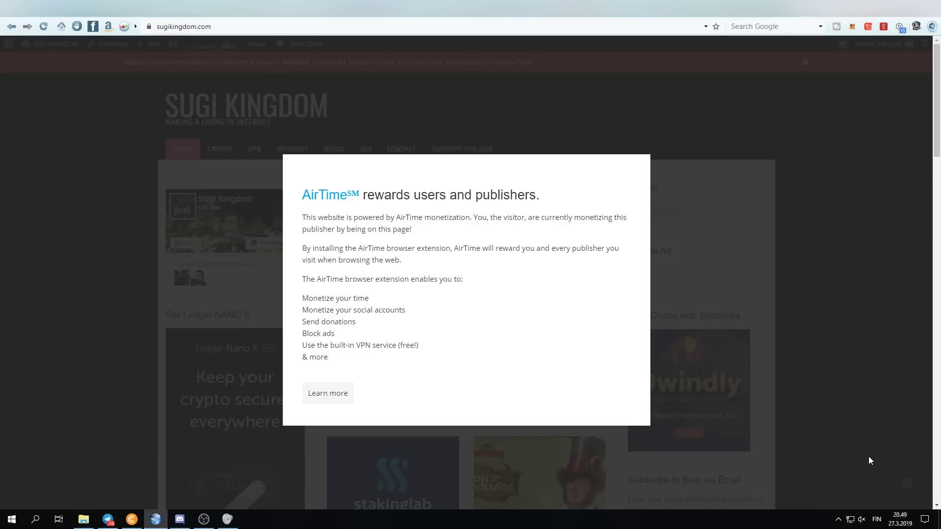
- Close the popup, check the extension's VPN options, then reopen the AirTime popup from the badge
left_click(832, 419)
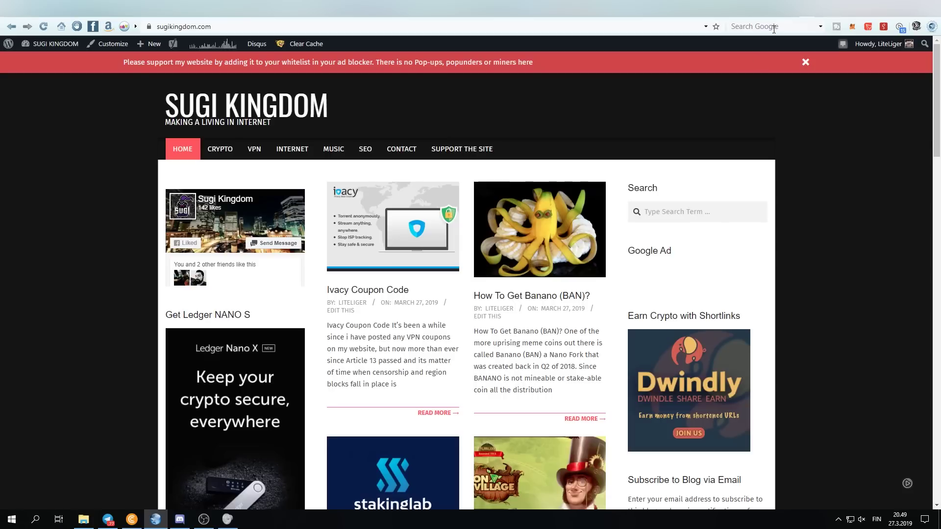
left_click(899, 27)
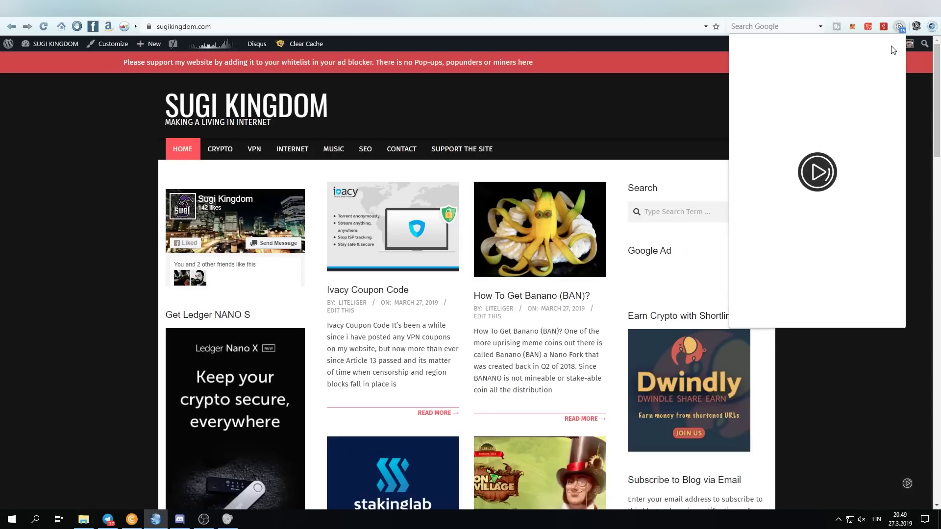
left_click(832, 307)
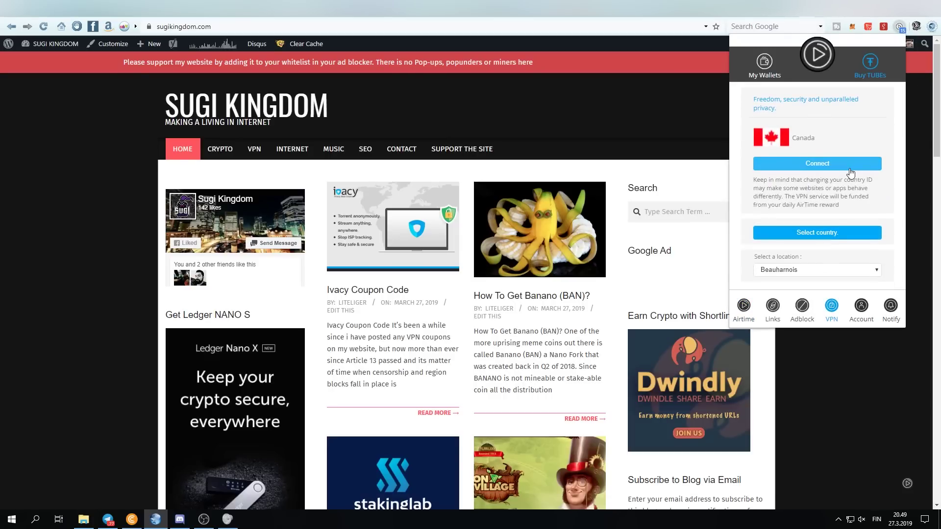
left_click(869, 369)
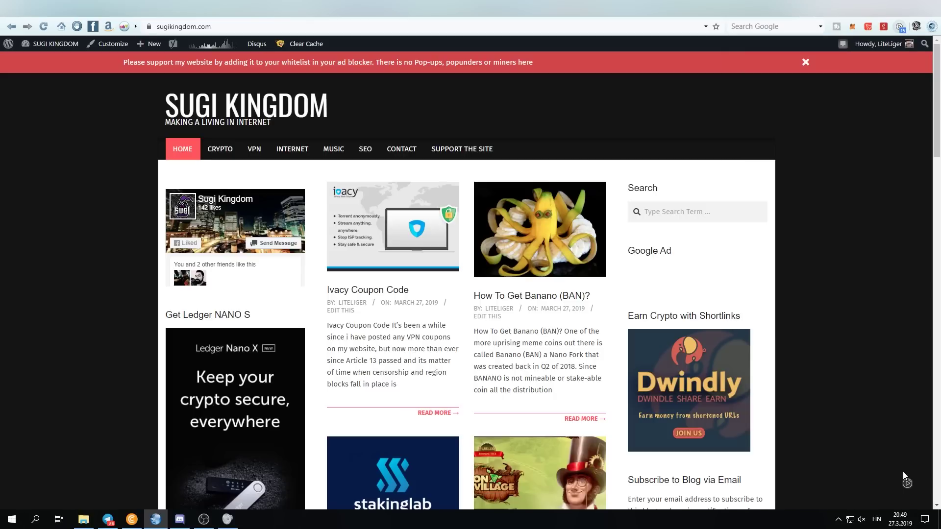
left_click(910, 491)
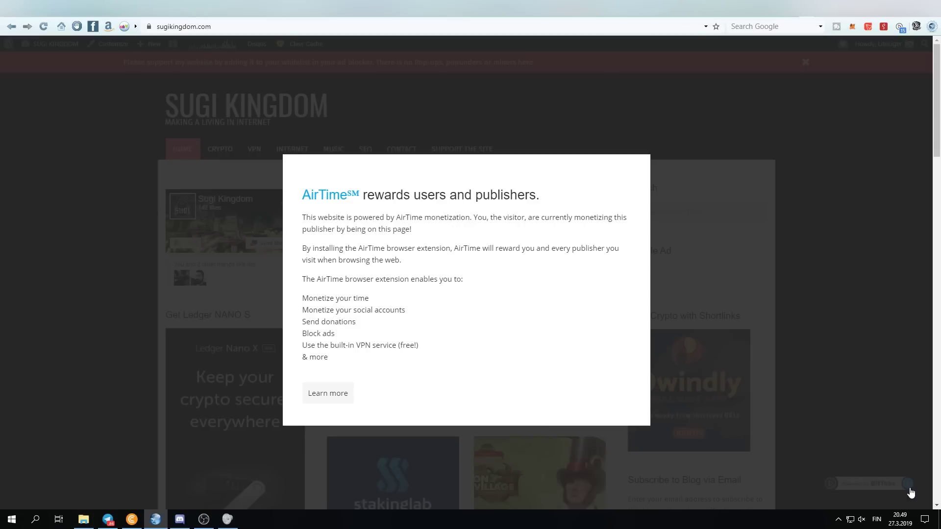